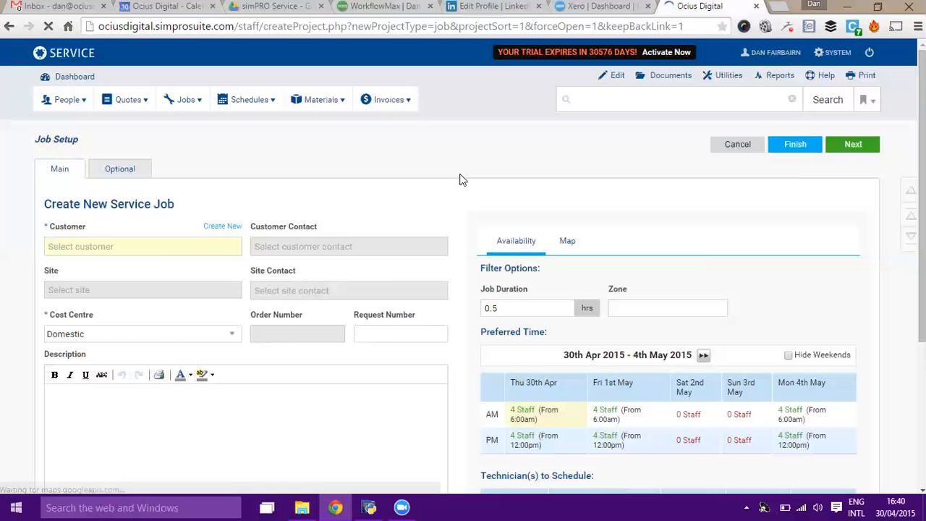
# Step: Select the existing customer by surname for the new service job and assign the customer's listed site
pyautogui.scroll(-1, 463, 185)
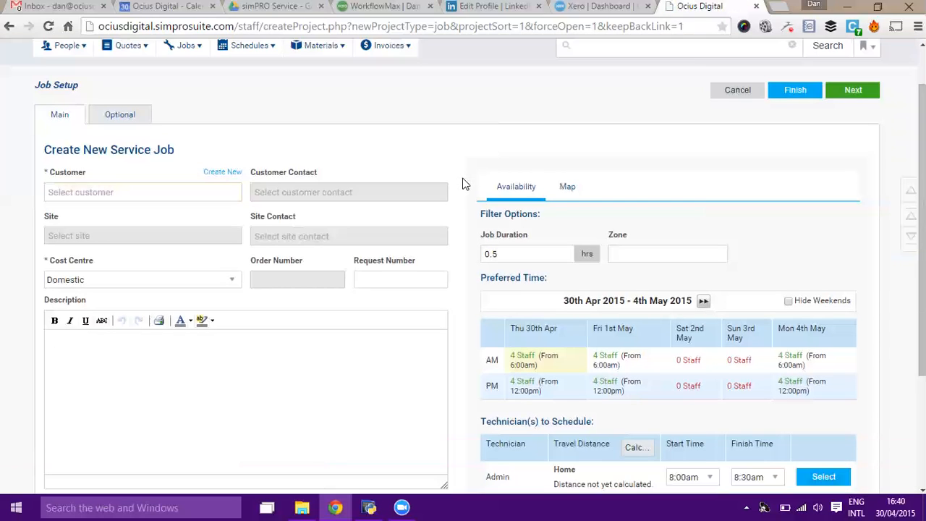
pyautogui.scroll(-1, 177, 175)
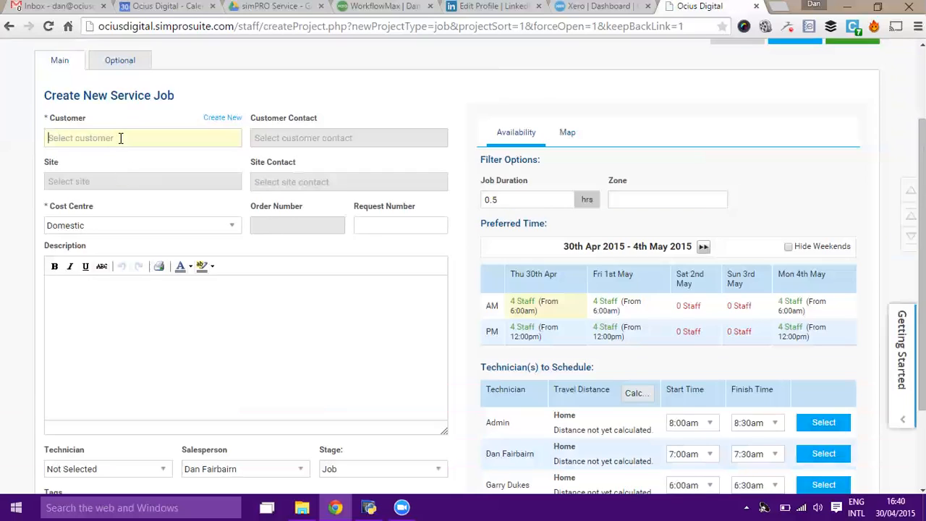
pyautogui.write('Jones')
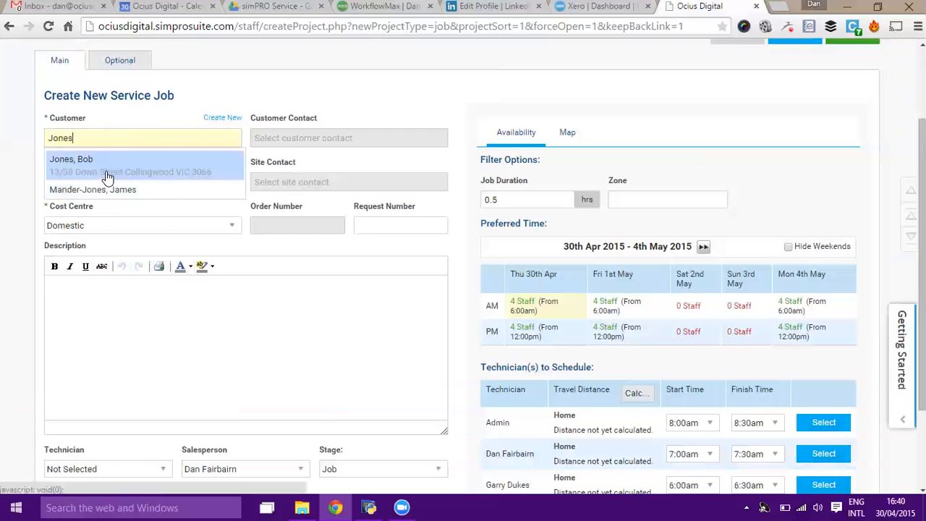
pyautogui.click(106, 175)
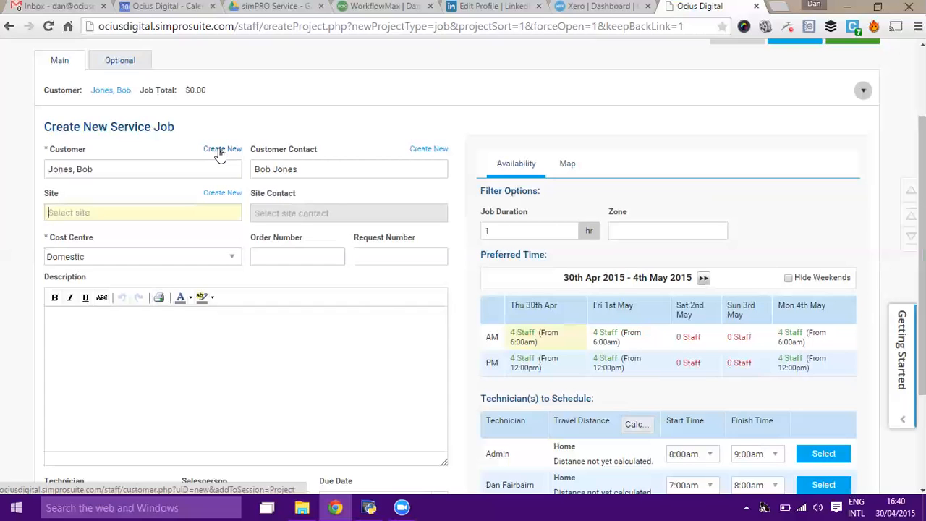
pyautogui.click(164, 211)
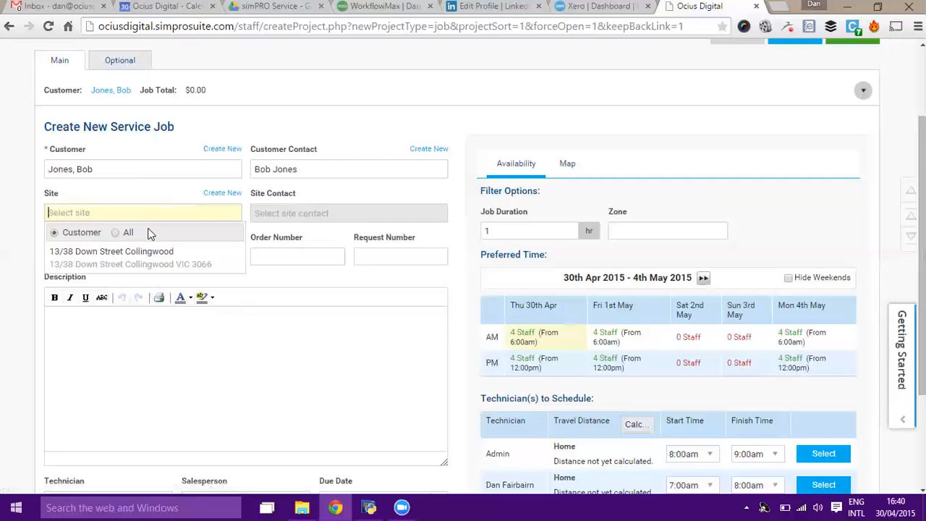
pyautogui.click(131, 256)
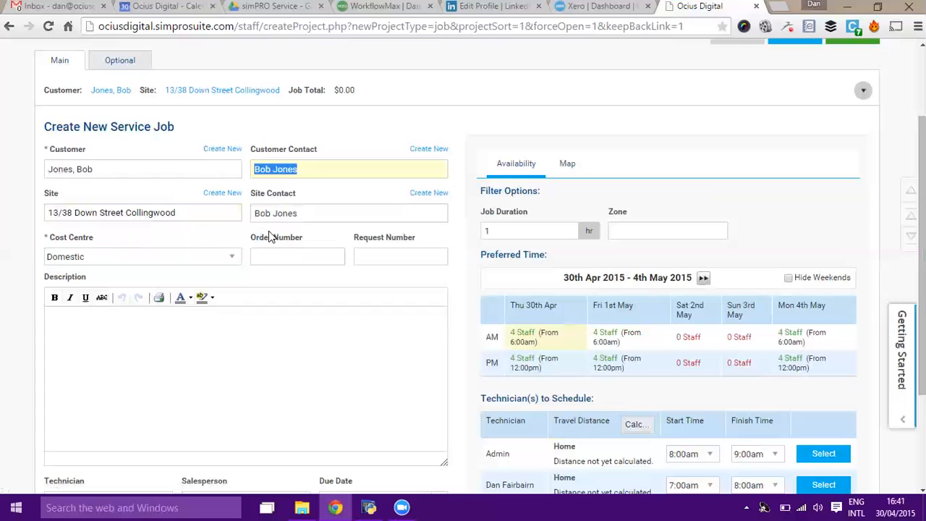
# Step: Enter the order number and the job description "Check power which is reported as being out."
pyautogui.click(264, 258)
pyautogui.write('ABC123')
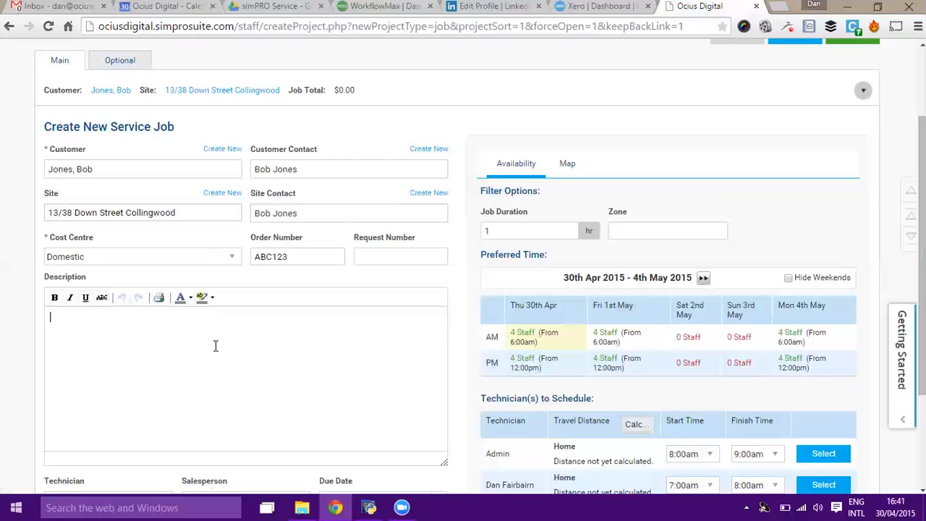
pyautogui.write('Check power which is rpe')
pyautogui.press('BackSpace')
pyautogui.press('BackSpace')
pyautogui.write('eported as being out.')
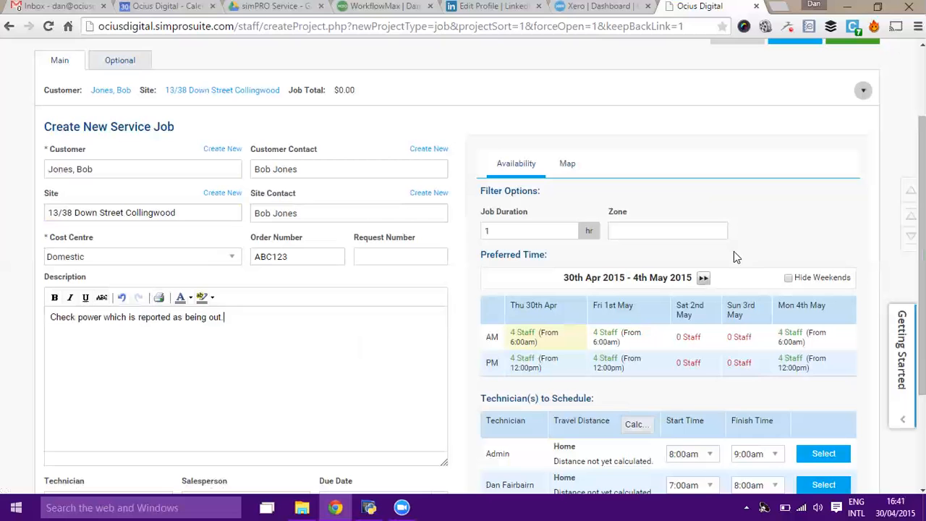
# Step: Set the job's due date to 01/05/2015
pyautogui.scroll(-1, 583, 371)
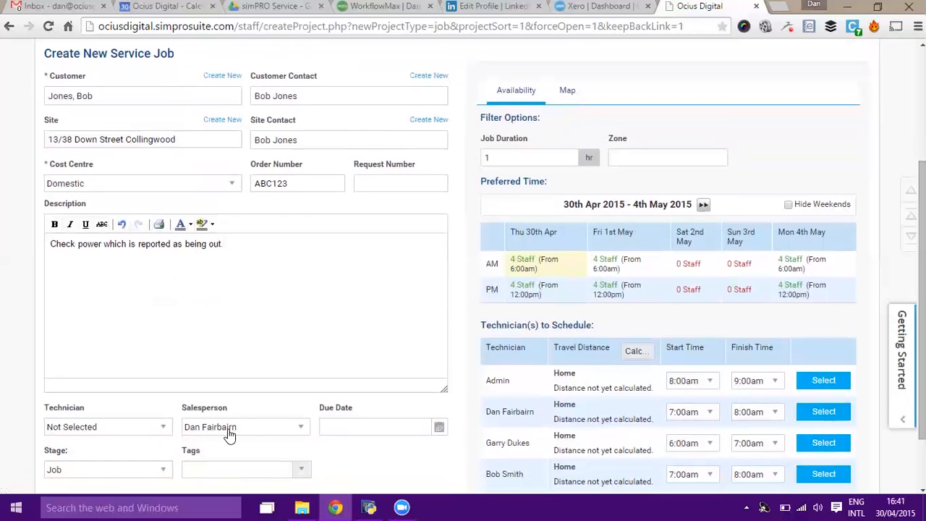
pyautogui.click(354, 425)
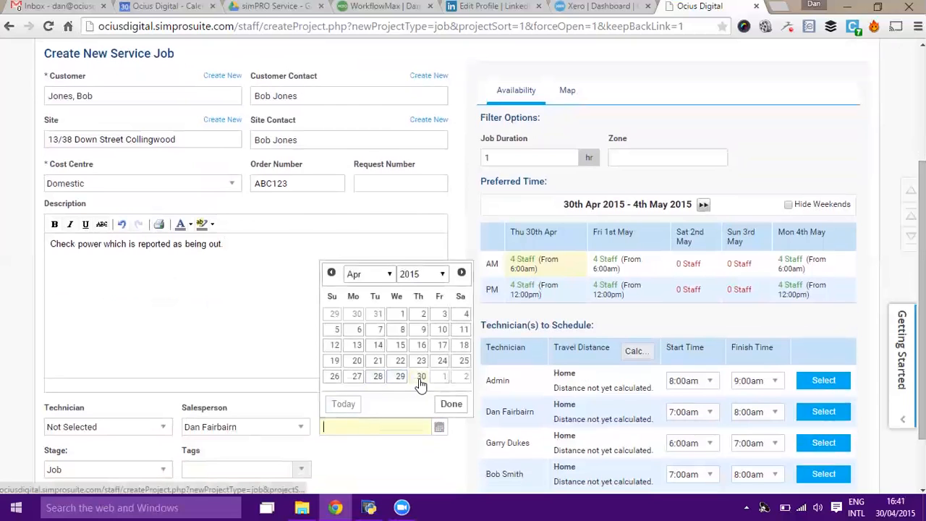
pyautogui.click(418, 378)
pyautogui.click(399, 427)
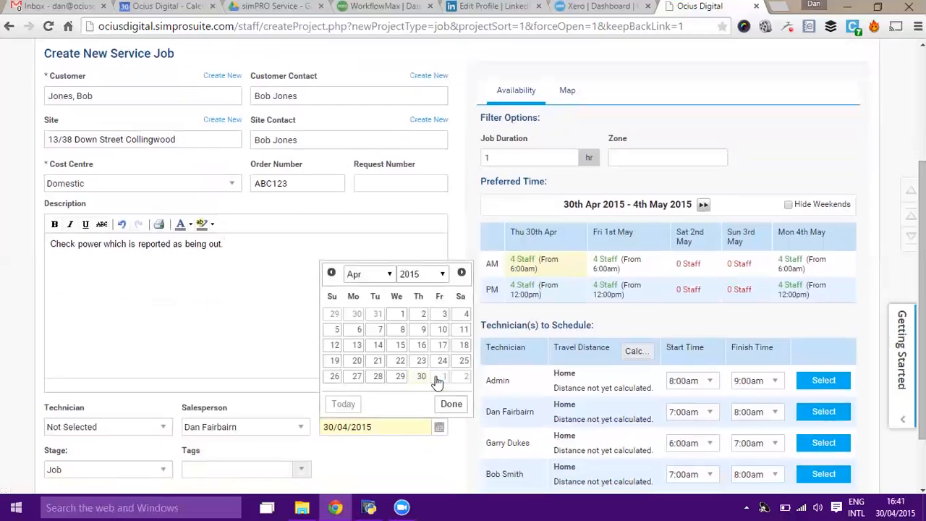
pyautogui.click(439, 376)
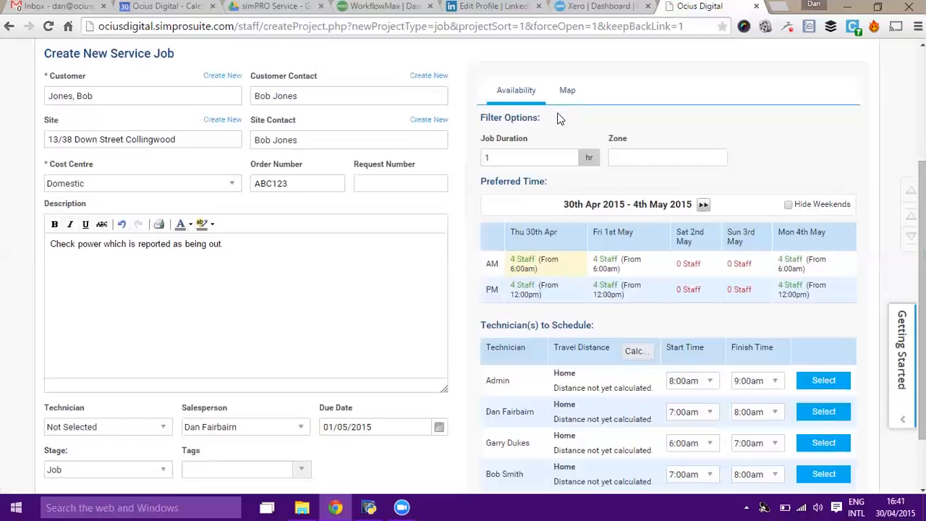
# Step: Set the job duration to 2 hours and choose the morning of Fri 1st May as the preferred time
pyautogui.click(510, 161)
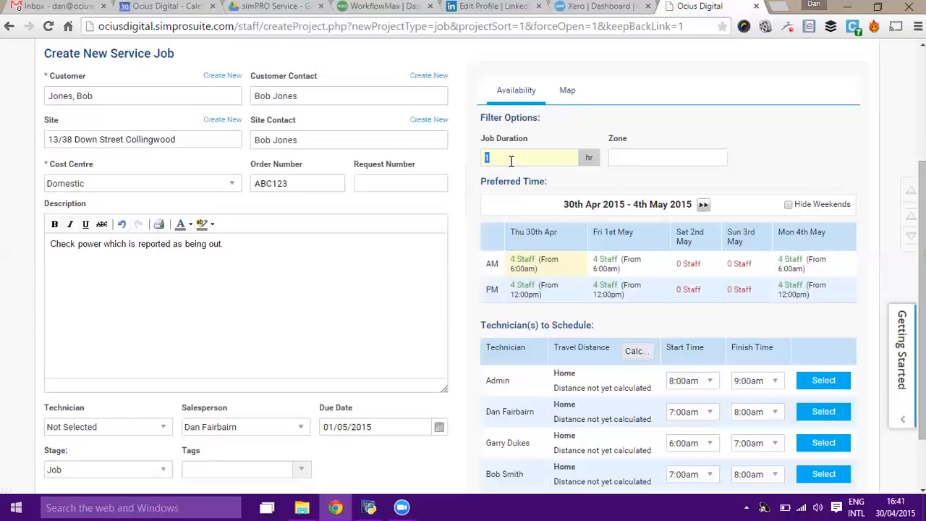
pyautogui.write('2')
pyautogui.click(735, 127)
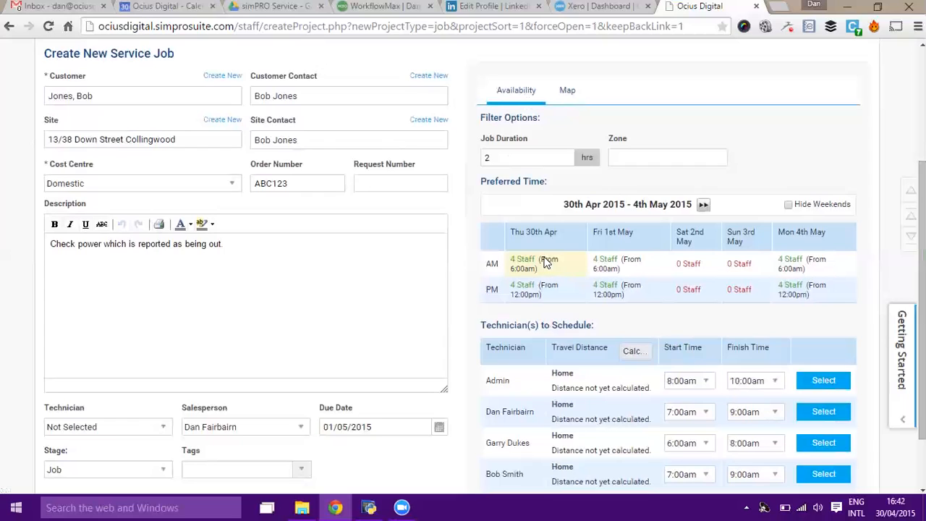
pyautogui.click(640, 262)
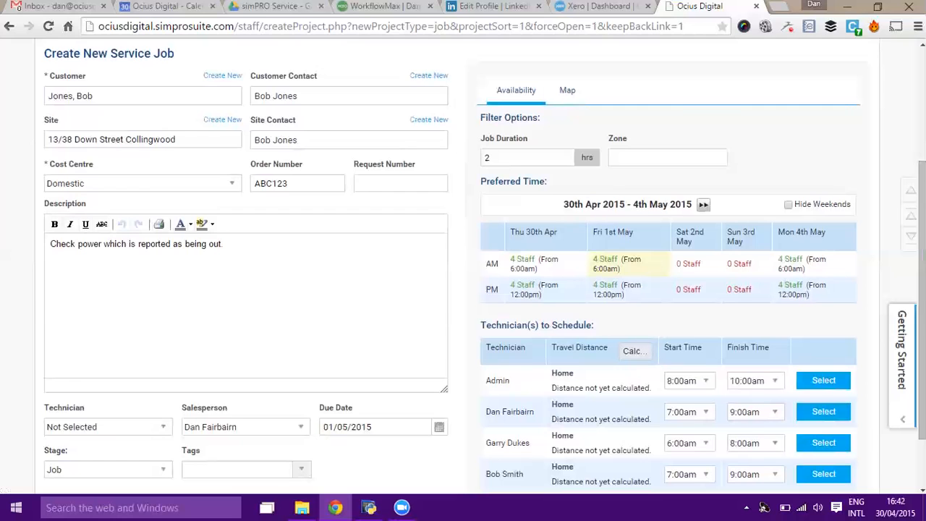
# Step: Open the employees list in a separate browser tab and view the project manager's weekly availability schedule
pyautogui.moveTo(923, 278); pyautogui.dragTo(922, 162)
pyautogui.moveTo(79, 103)
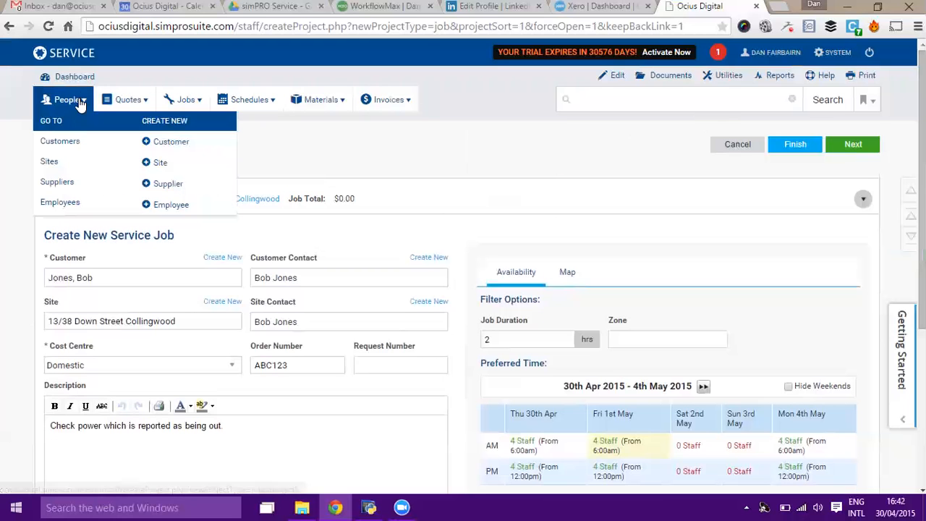
pyautogui.middleClick(65, 202)
pyautogui.moveTo(923, 192); pyautogui.dragTo(923, 318)
pyautogui.click(713, 6)
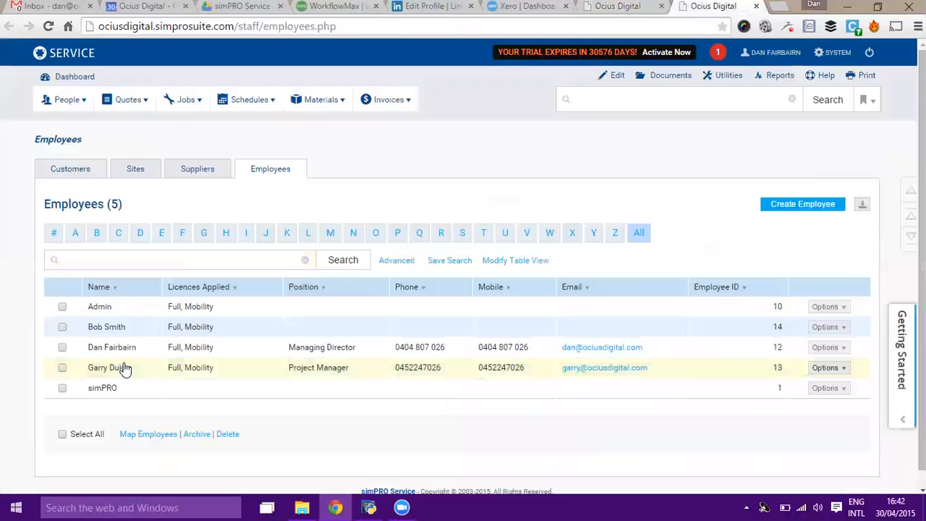
pyautogui.click(194, 358)
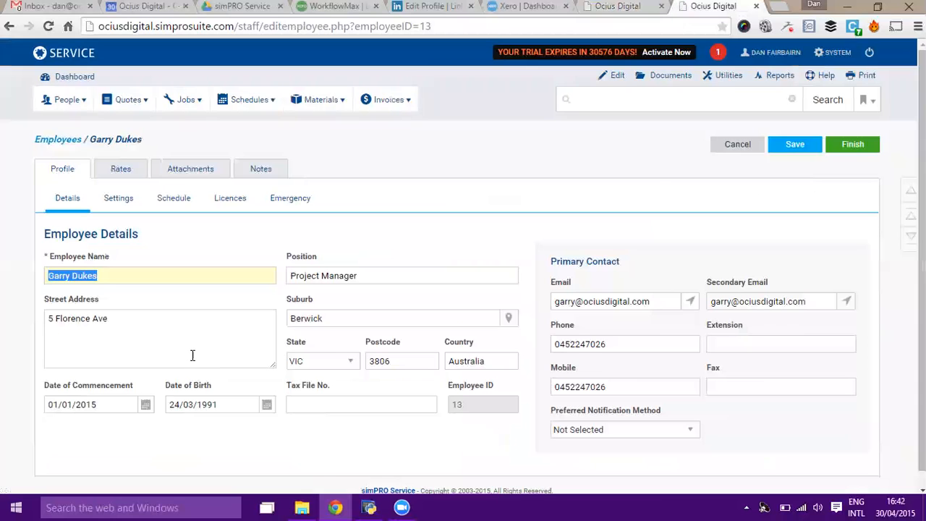
pyautogui.click(123, 198)
pyautogui.click(161, 202)
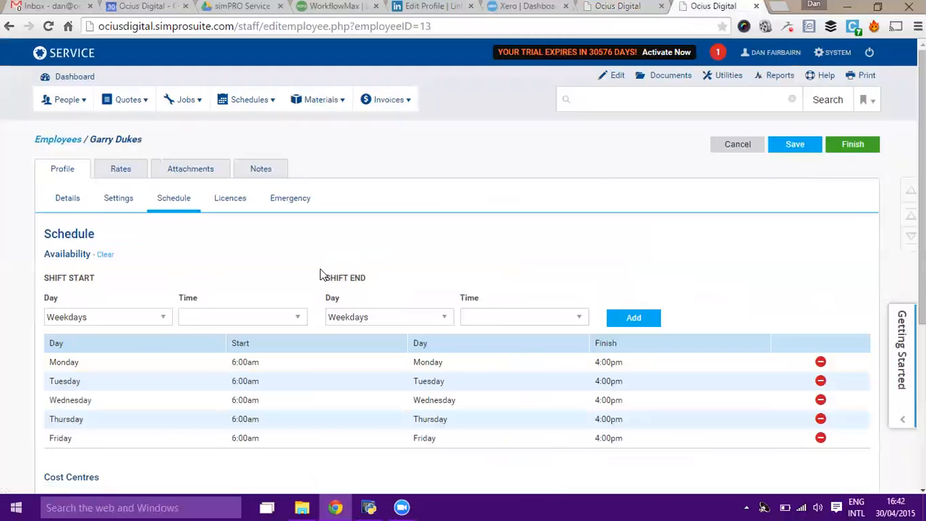
# Step: Return to the job setup, calculate the technicians' travel distances and select the nearest technician for 7:00am to 9:00am
pyautogui.click(639, 8)
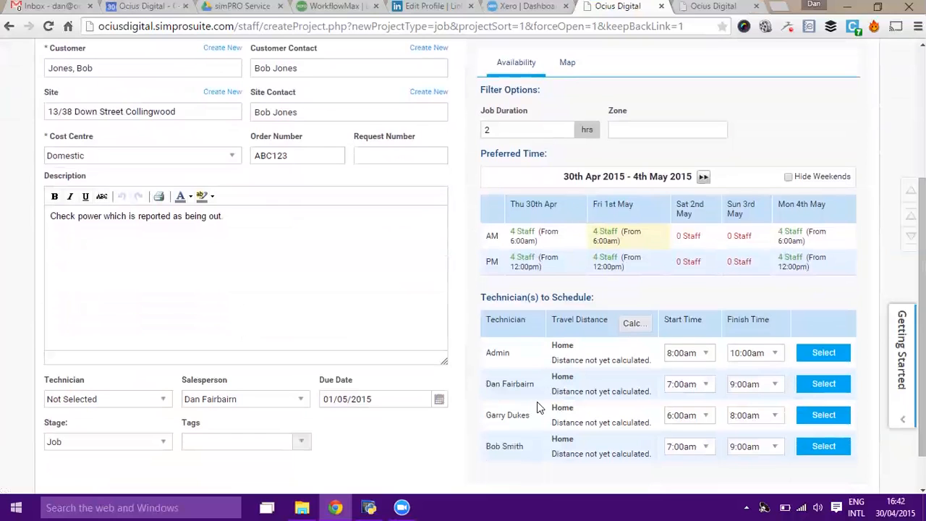
pyautogui.click(634, 324)
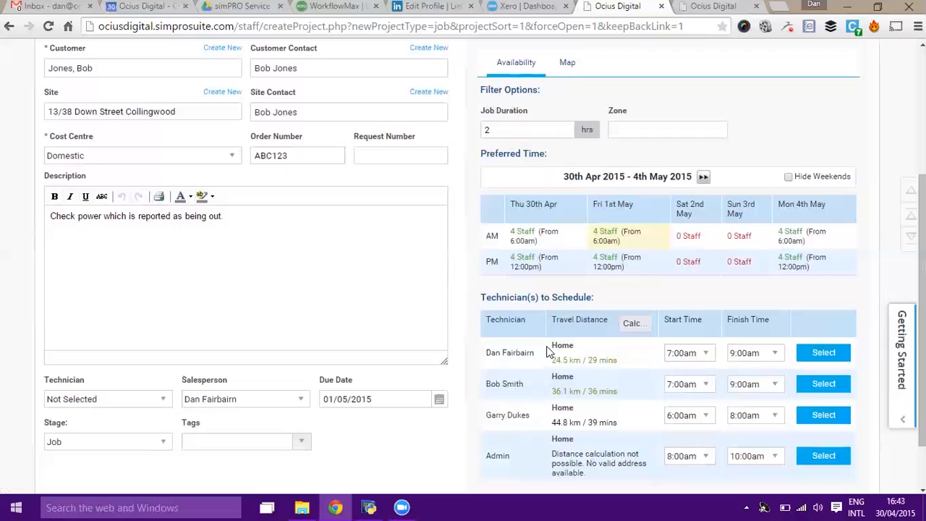
pyautogui.click(816, 352)
# Step: Finish the job setup to submit the job, and go on to view the pending jobs
pyautogui.scroll(3, 792, 180)
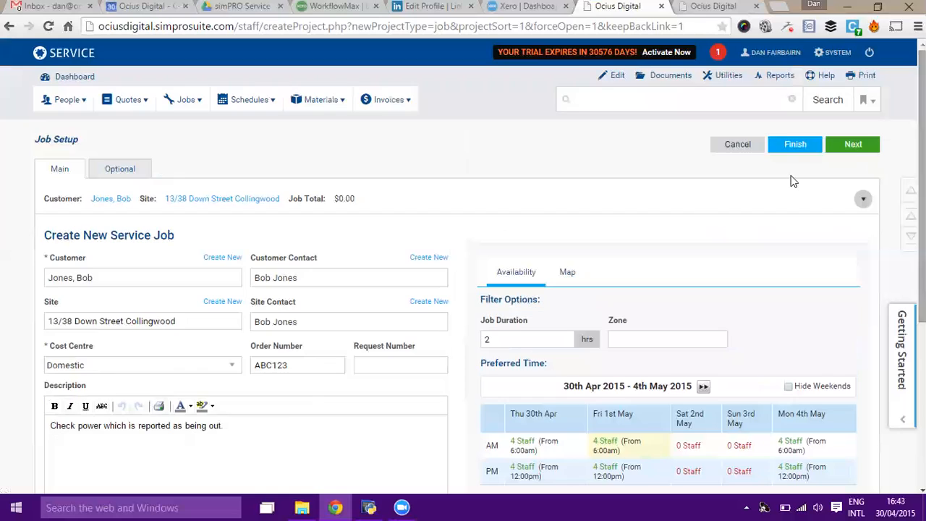
pyautogui.click(799, 147)
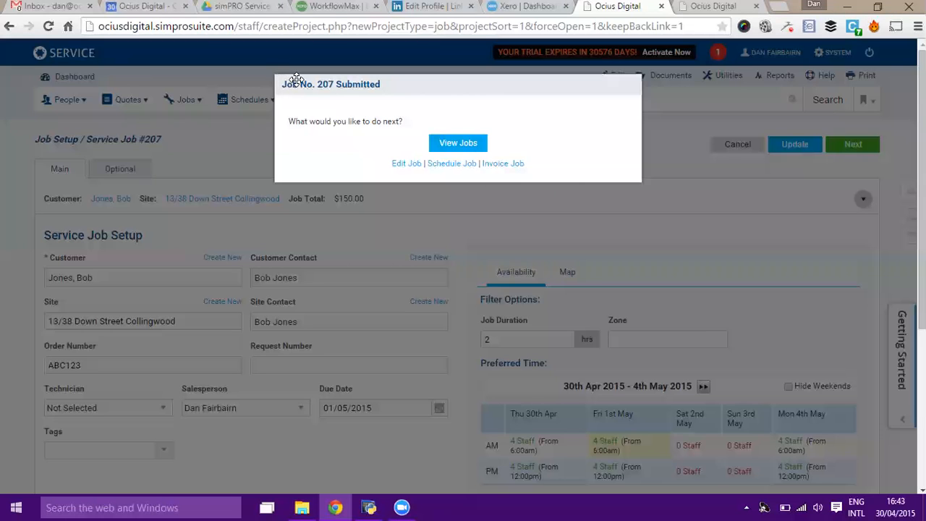
pyautogui.click(467, 144)
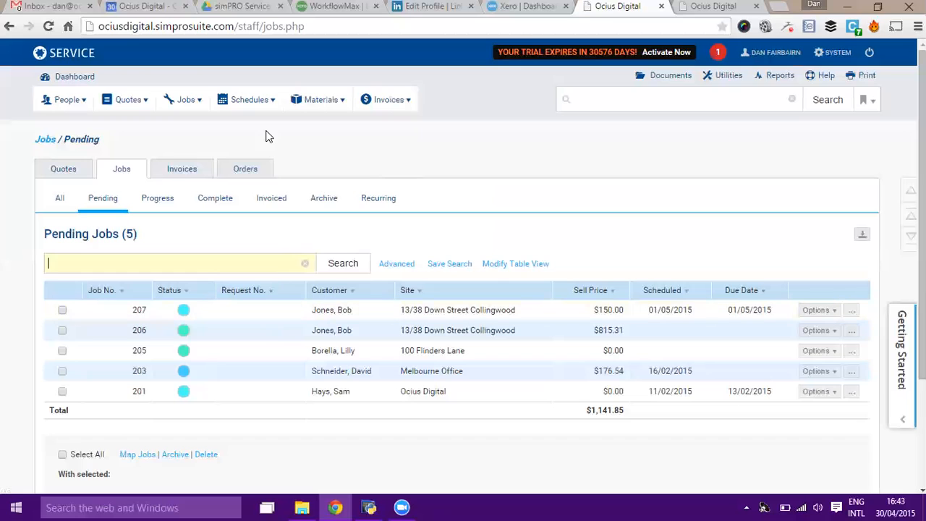
# Step: Open the day schedule and display Friday 1 May 2015
pyautogui.click(252, 99)
pyautogui.click(250, 145)
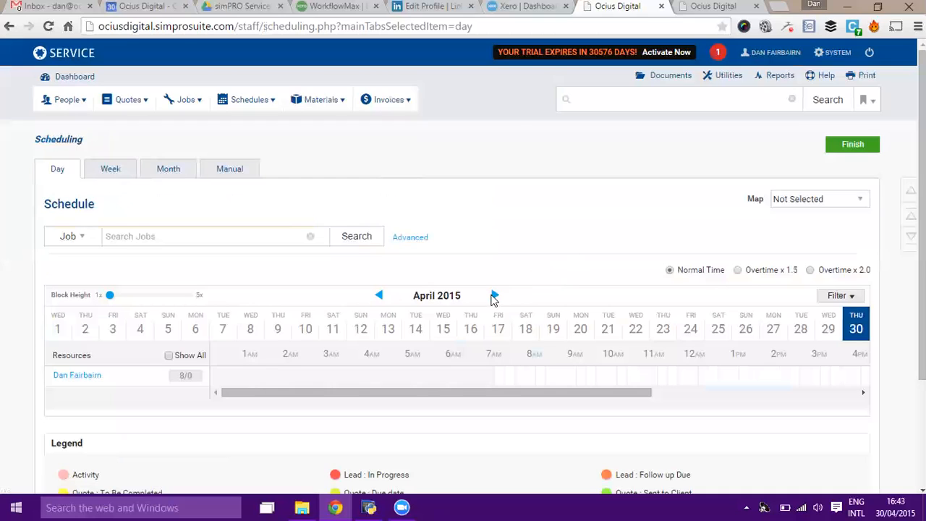
pyautogui.click(493, 295)
pyautogui.click(60, 332)
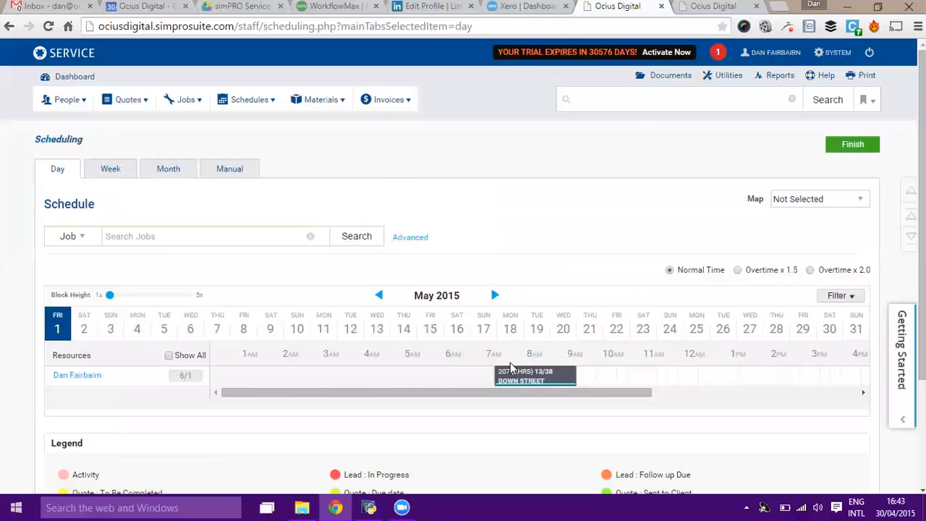